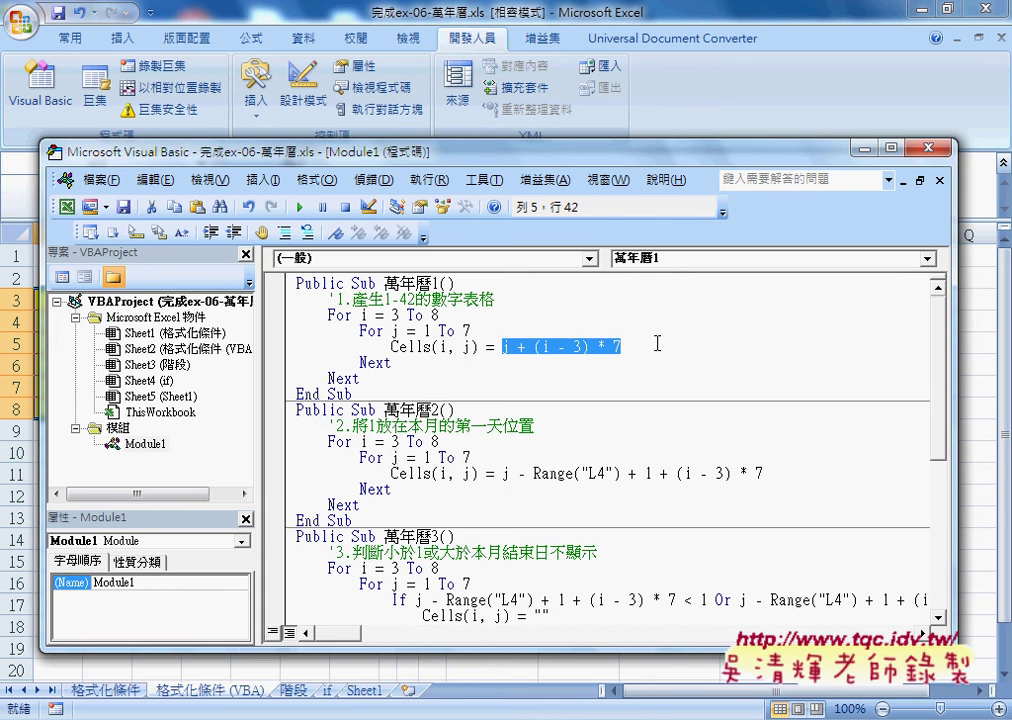
Move the VBA editor right and widen its code pane to uncover the calendar grid
click(638, 347)
drag(503, 162, 691, 170)
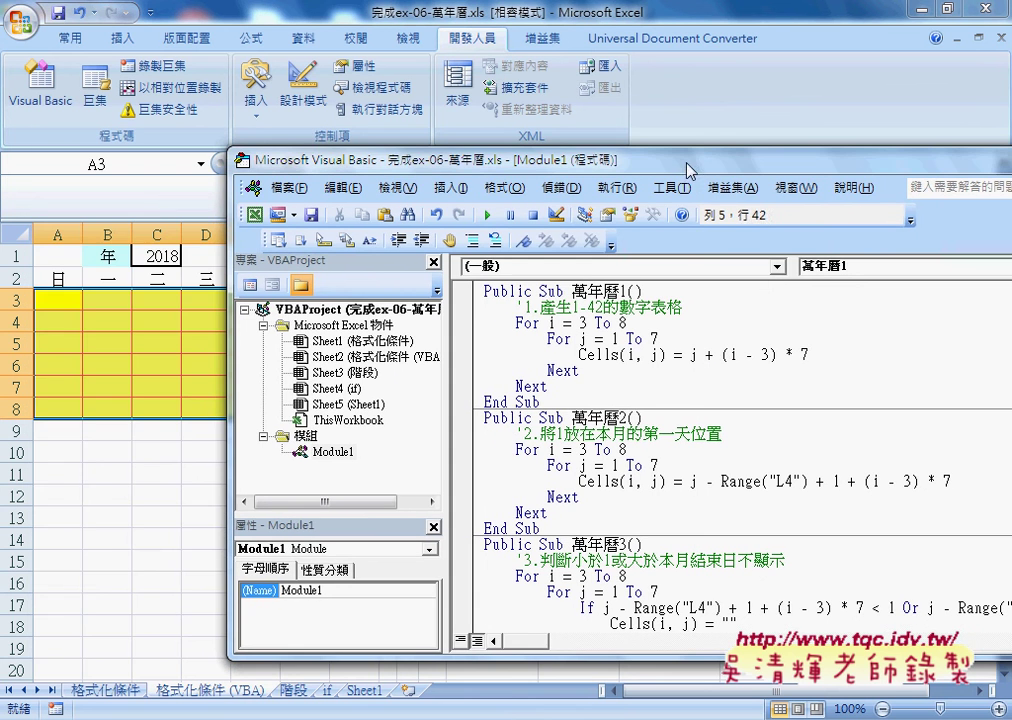
click(691, 355)
double_click(691, 355)
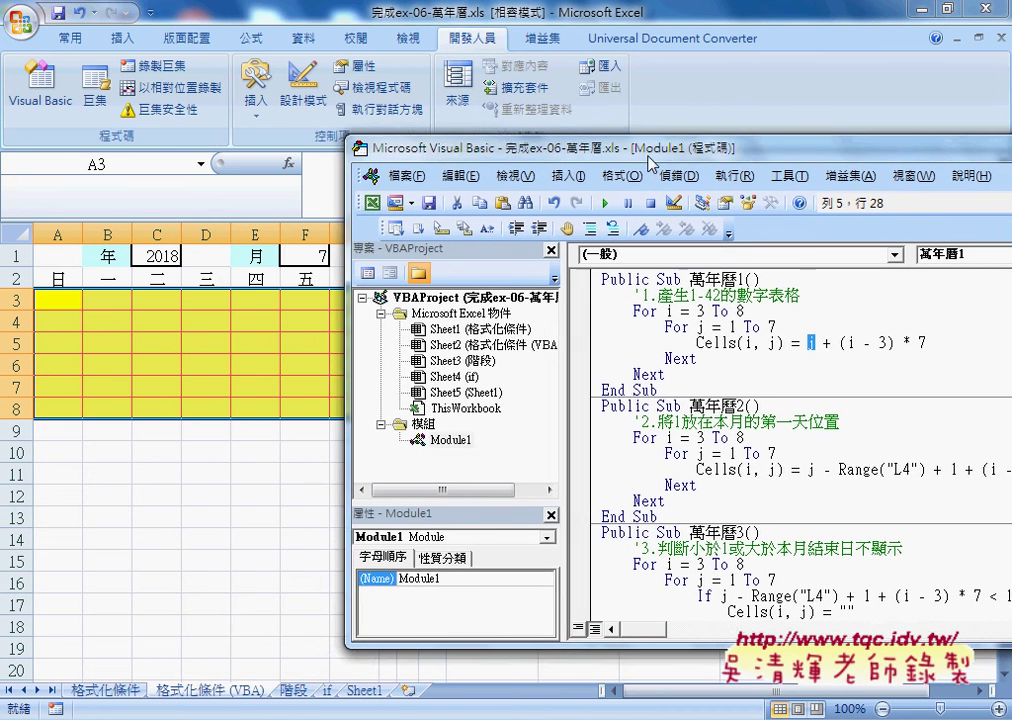
drag(415, 159, 554, 148)
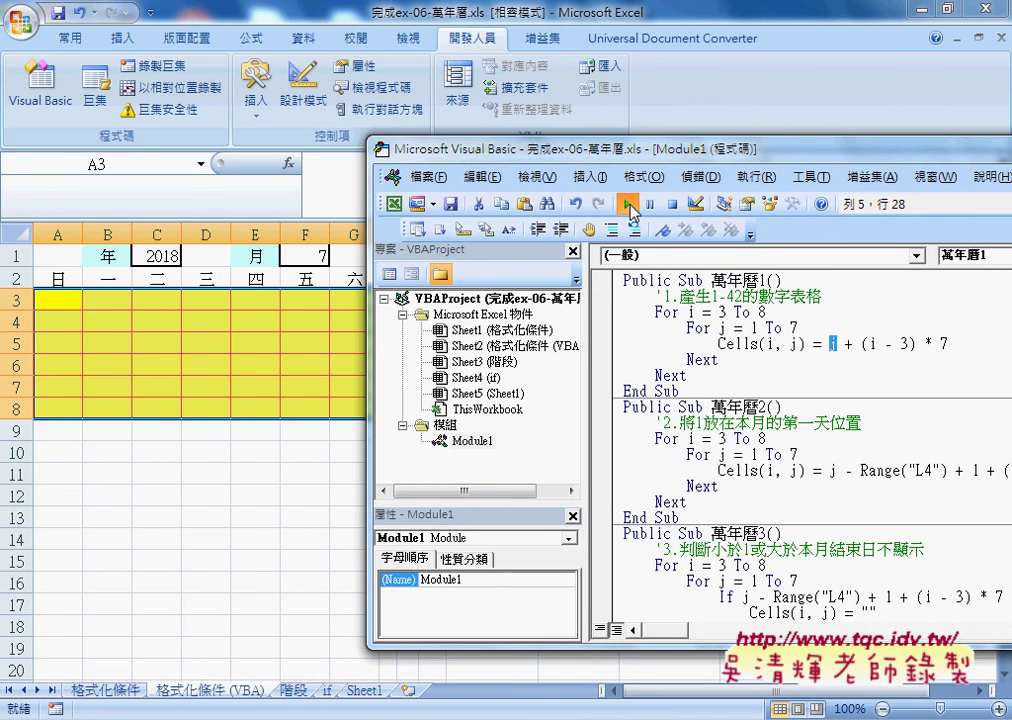
drag(643, 159, 668, 153)
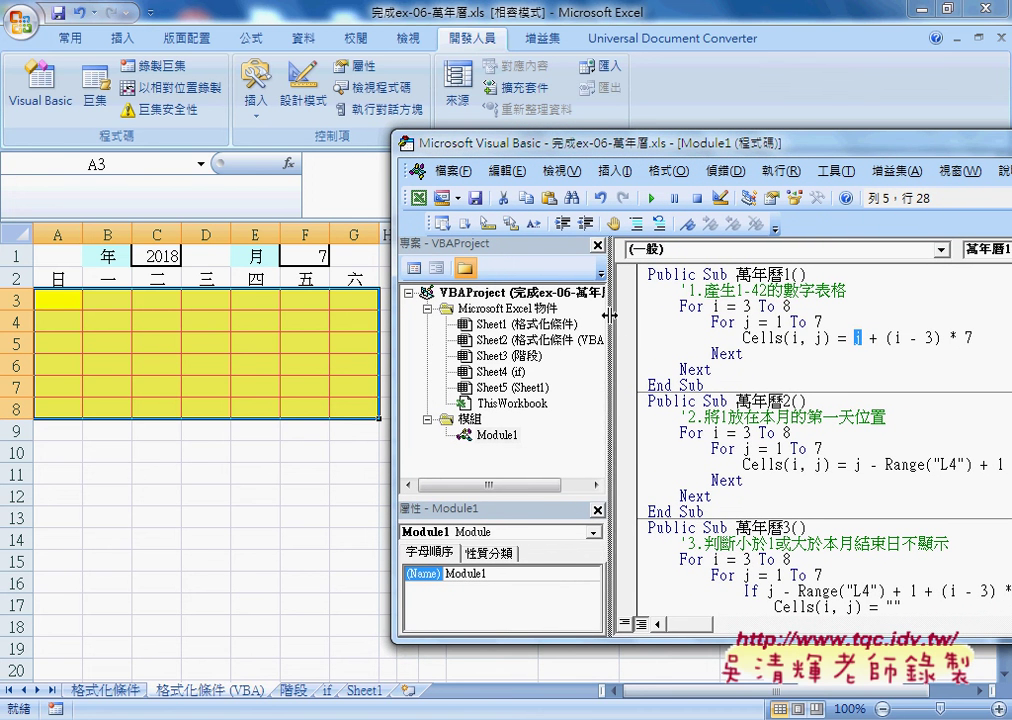
drag(611, 315, 492, 320)
Run 萬年曆1 to fill A3:G8 with 1–42, then select the whole macro
click(597, 200)
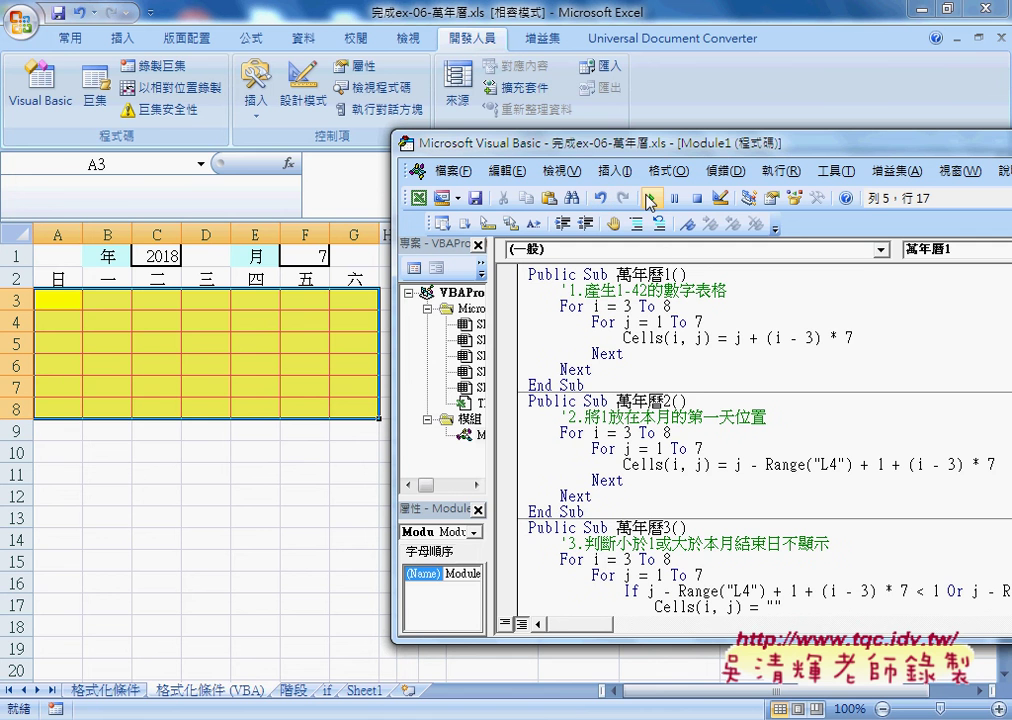
click(651, 198)
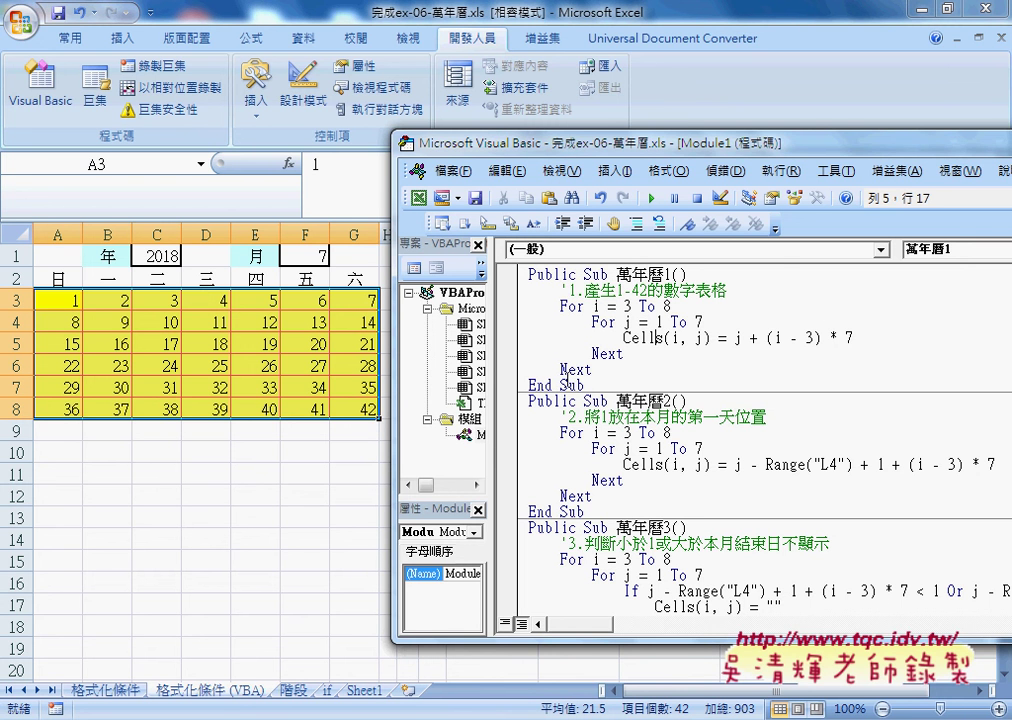
drag(585, 385, 517, 281)
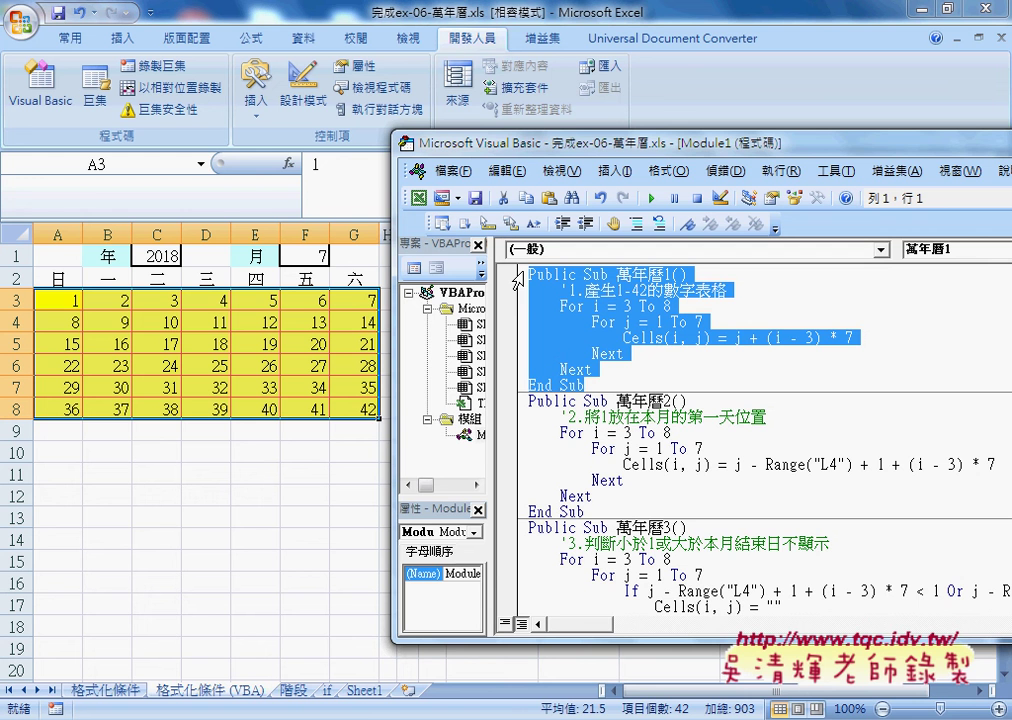
mouse_move(559, 146)
mouse_down()
mouse_move(571, 164)
mouse_move(553, 401)
mouse_up()
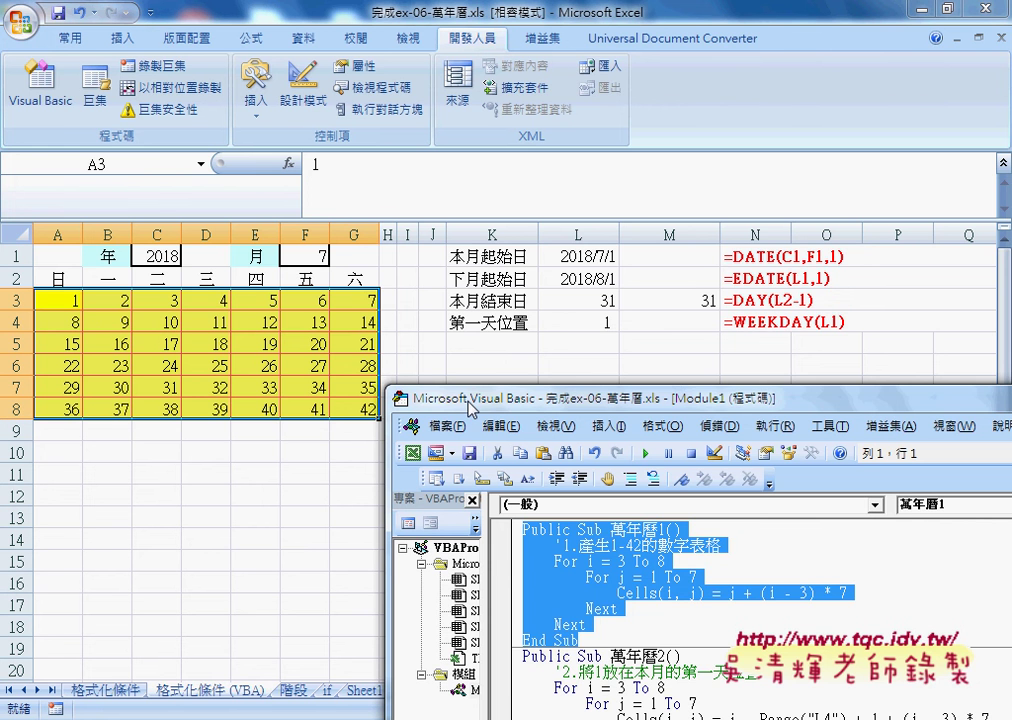
mouse_move(471, 406)
mouse_down()
mouse_move(325, 205)
mouse_move(281, 188)
mouse_up()
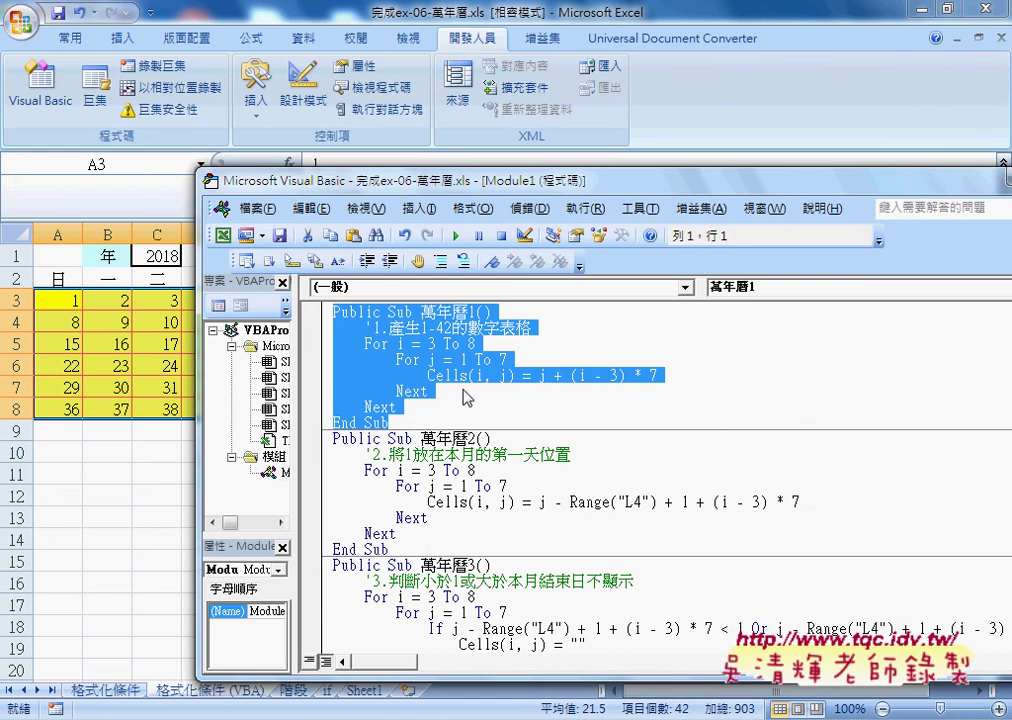
click(552, 382)
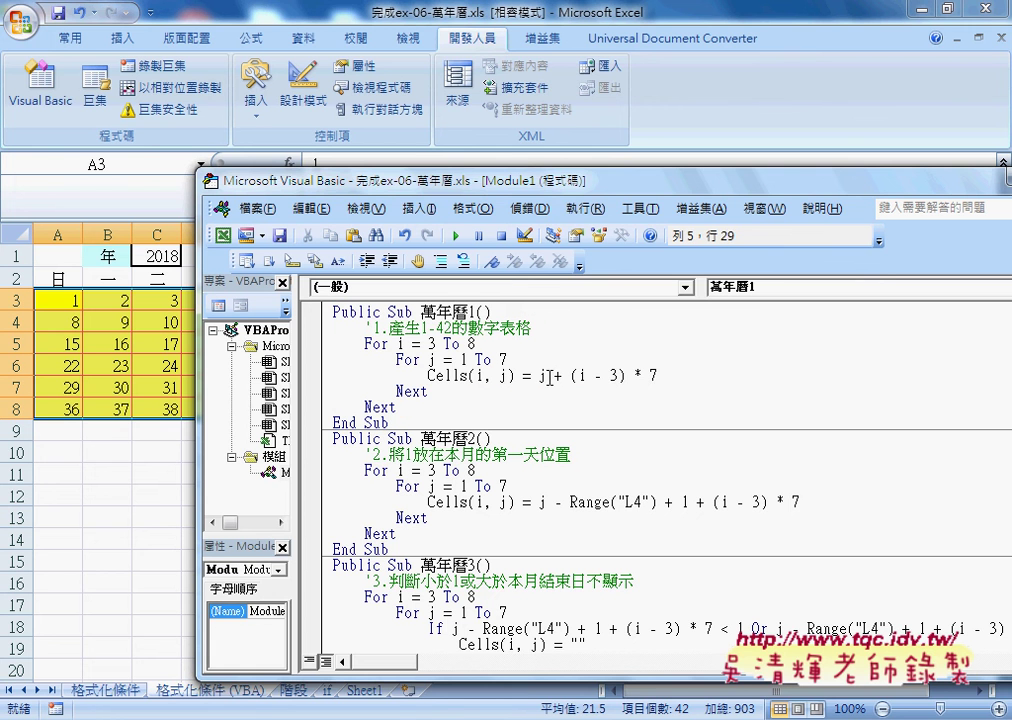
double_click(541, 376)
drag(546, 502, 657, 502)
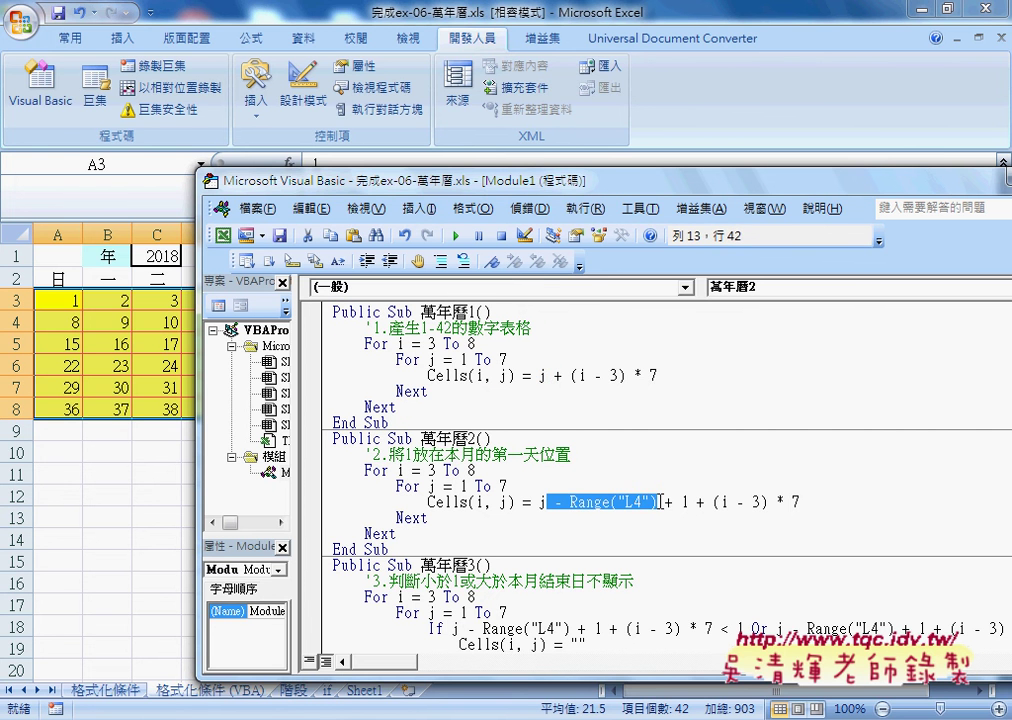
Highlight the - Range("L4") term and place the cursor in the 萬年曆2 macro
drag(573, 183, 539, 352)
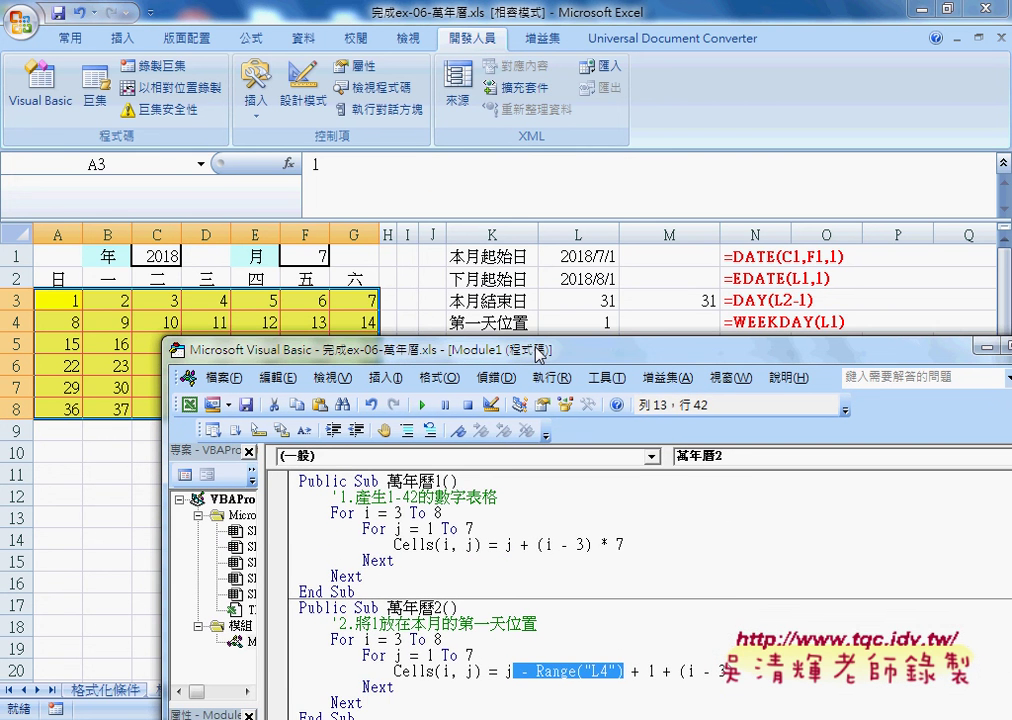
scroll(650, 541, down, 3)
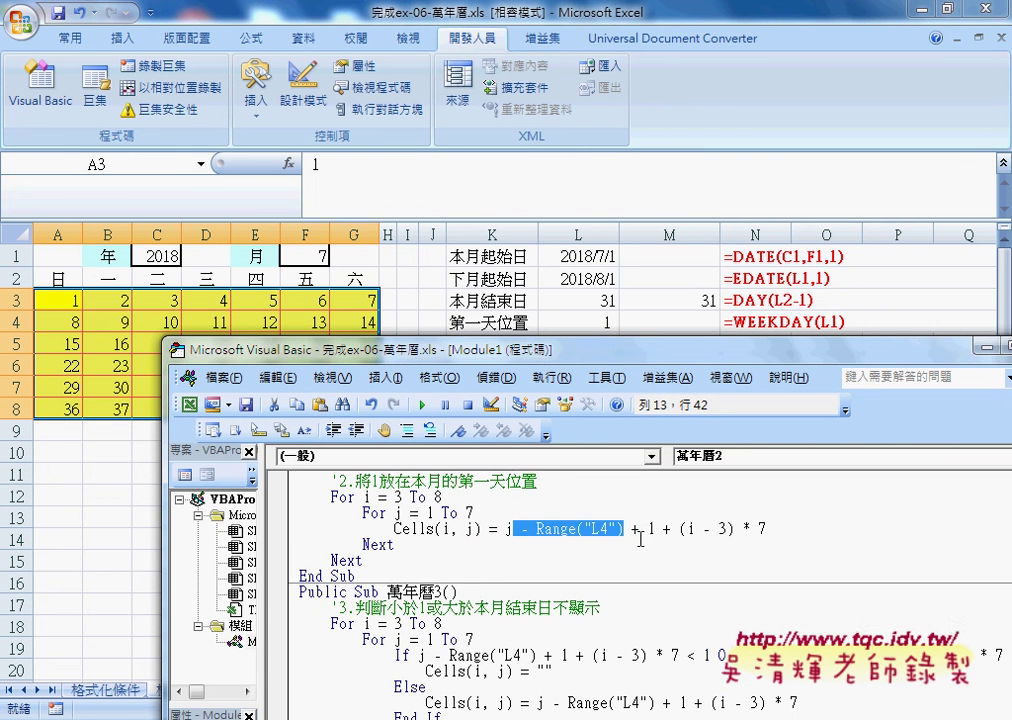
scroll(500, 505, up, 1)
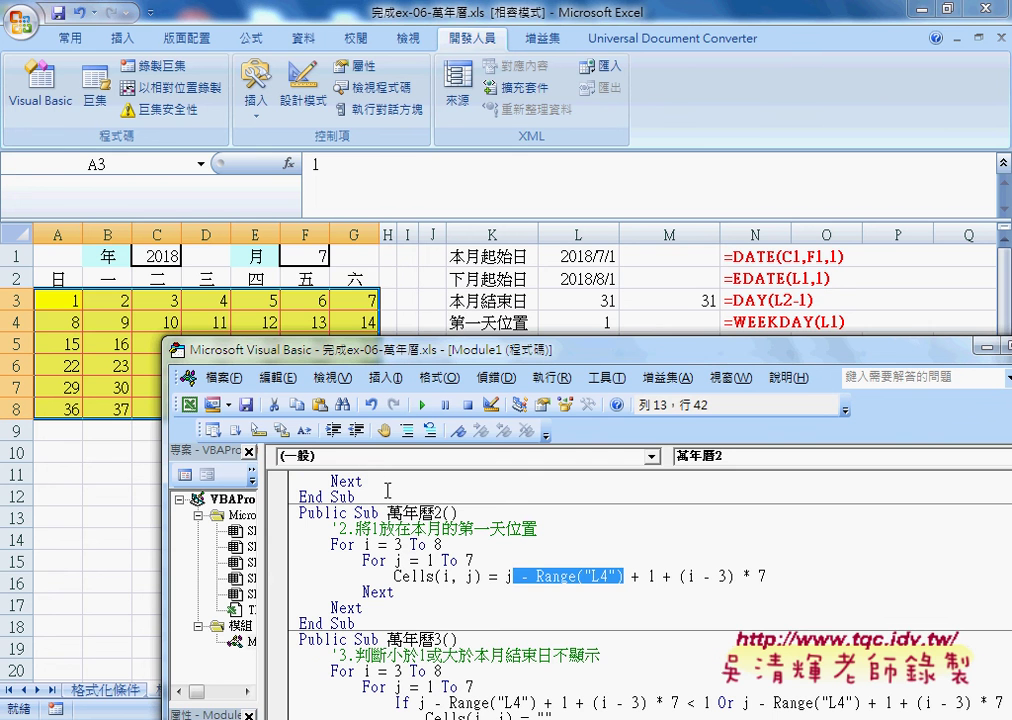
click(434, 511)
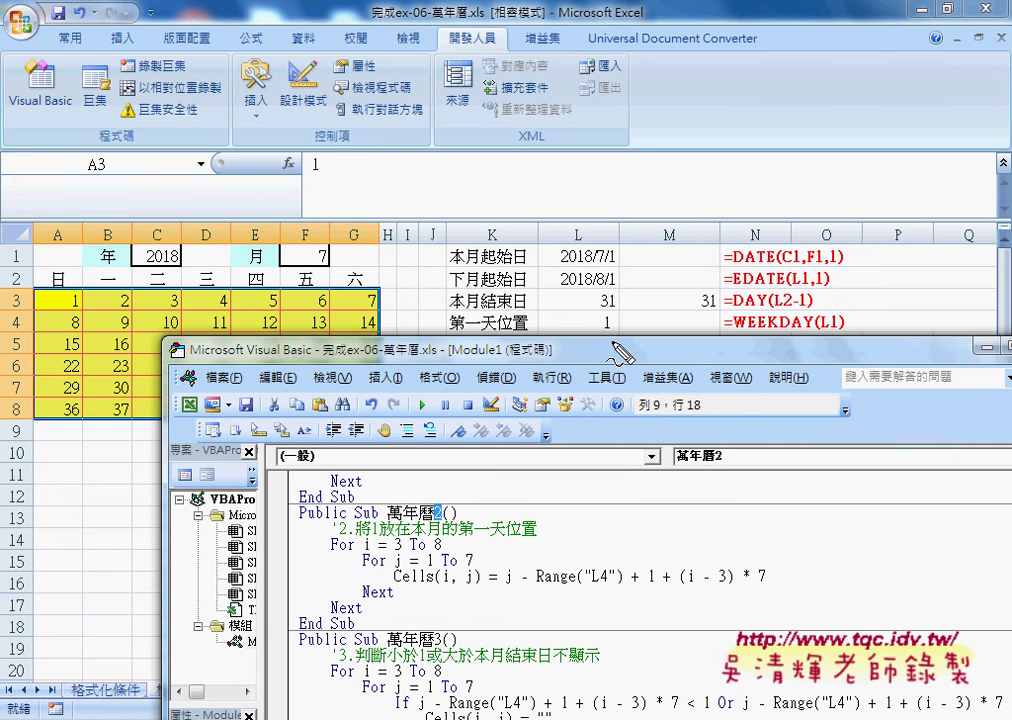
drag(614, 318, 614, 338)
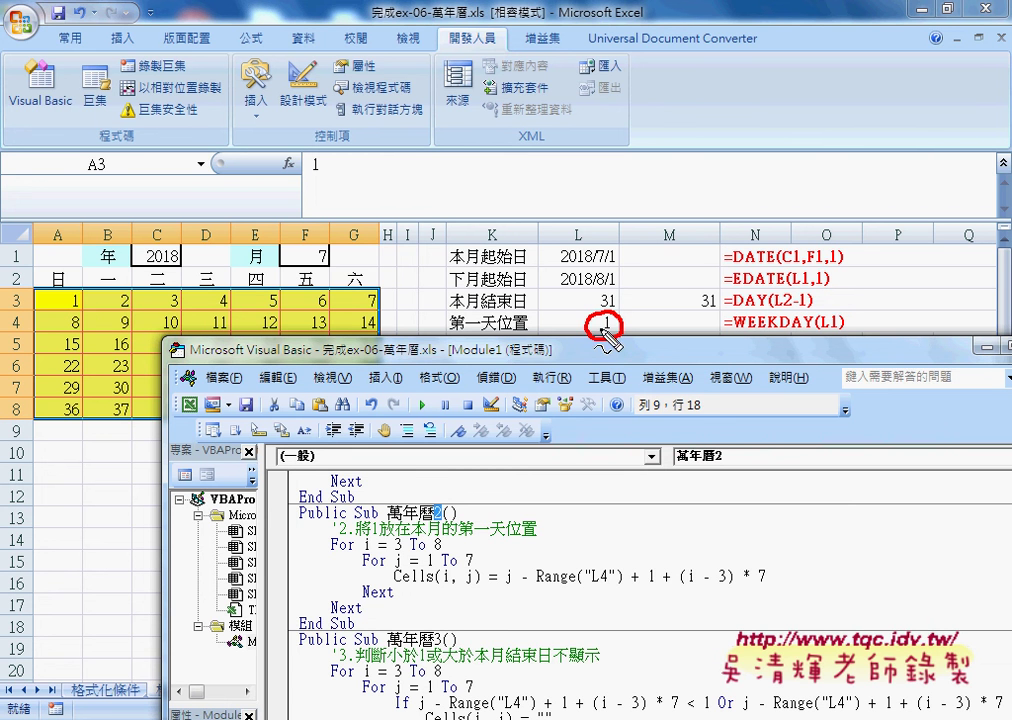
drag(600, 330, 614, 330)
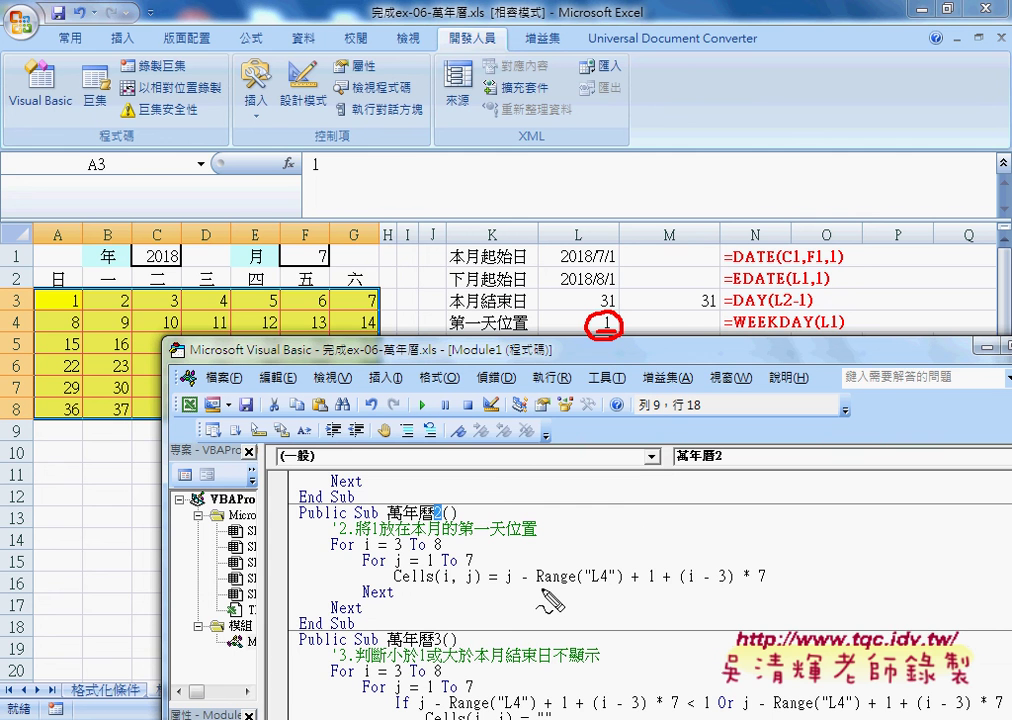
mouse_move(535, 590)
mouse_down()
mouse_move(620, 580)
mouse_move(660, 588)
mouse_up()
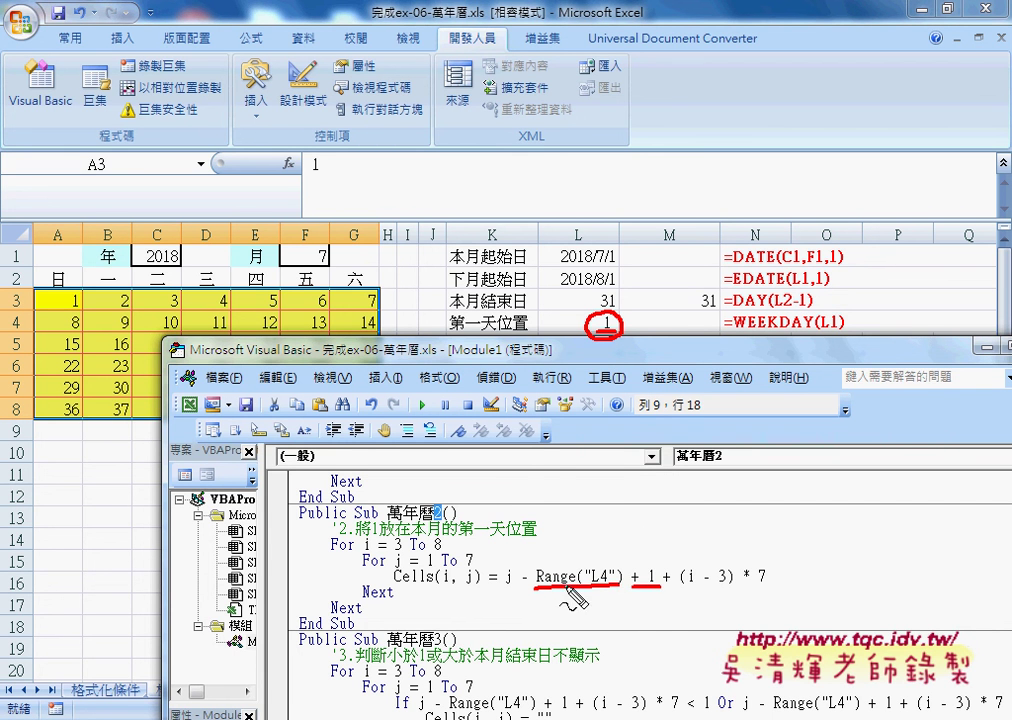